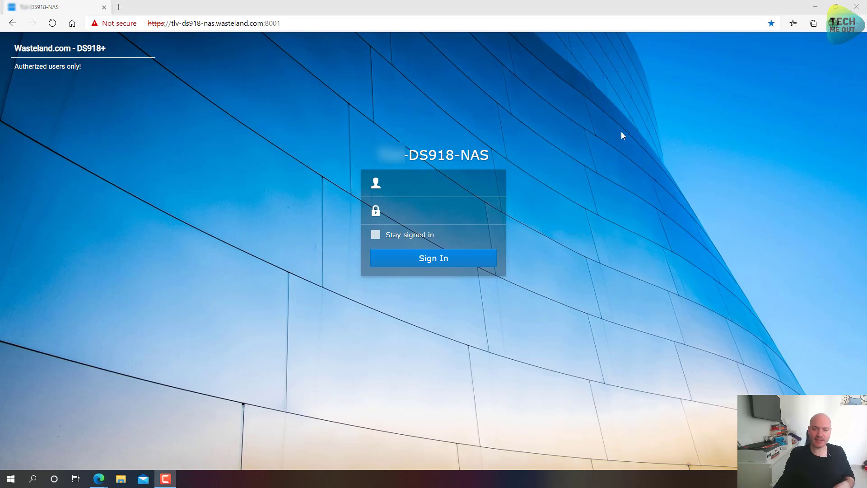
# Sign in to DSM with the saved username and password, then open Virtual Machine Manager's VM list.
pyautogui.click(442, 183)
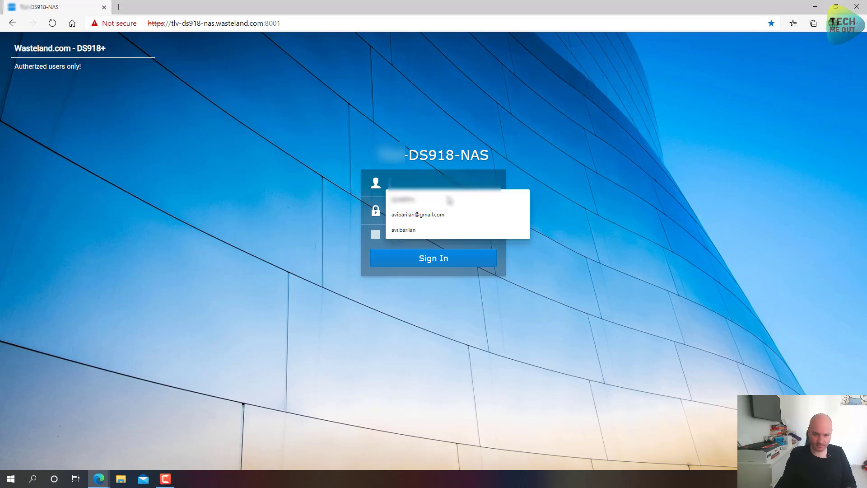
pyautogui.click(447, 196)
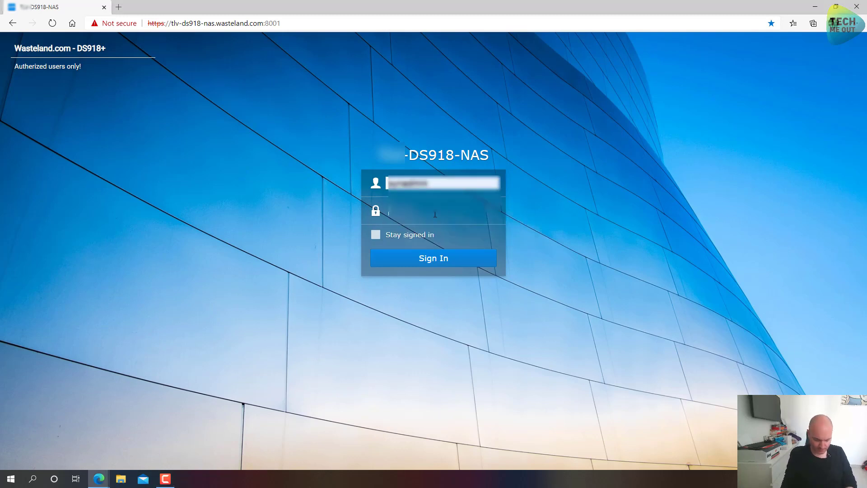
pyautogui.write('*********')
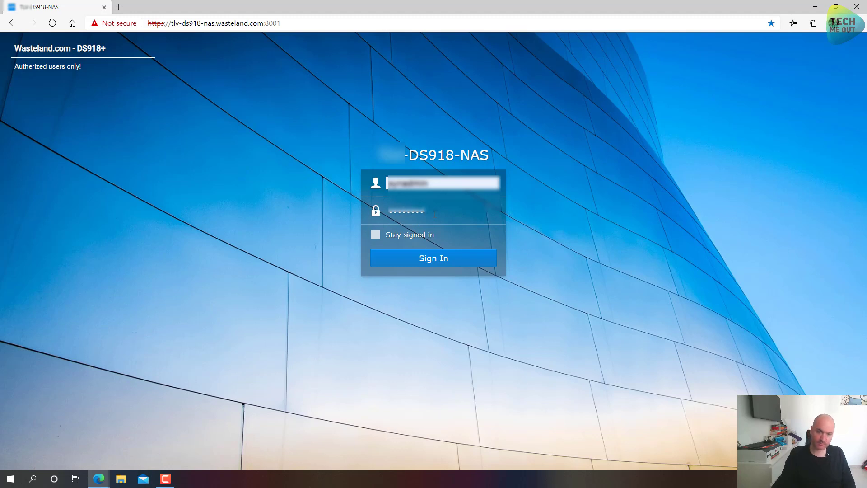
pyautogui.write('***')
pyautogui.press('Return')
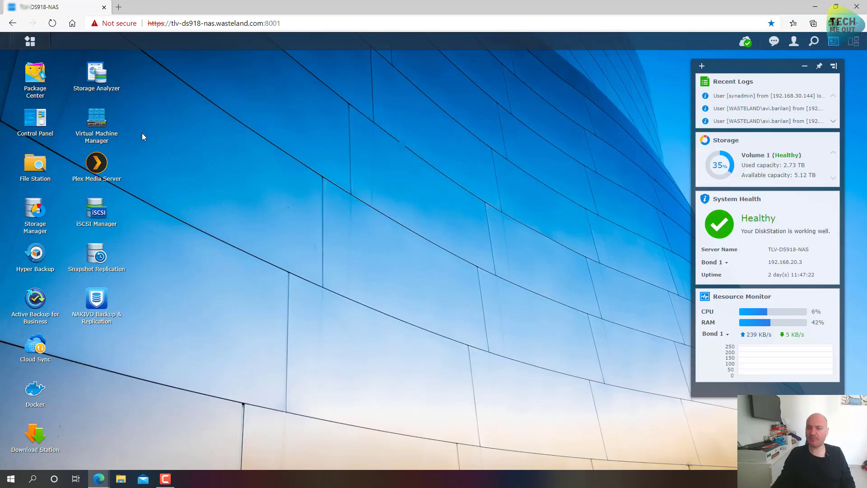
pyautogui.click(97, 122)
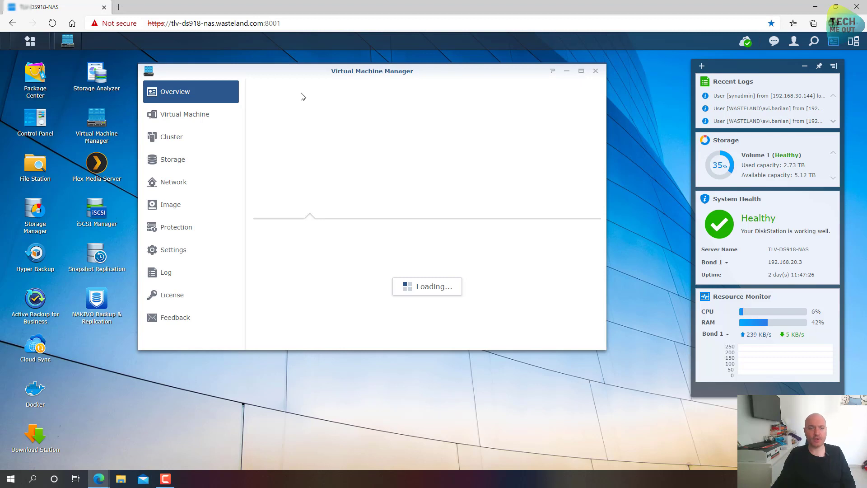
pyautogui.click(186, 118)
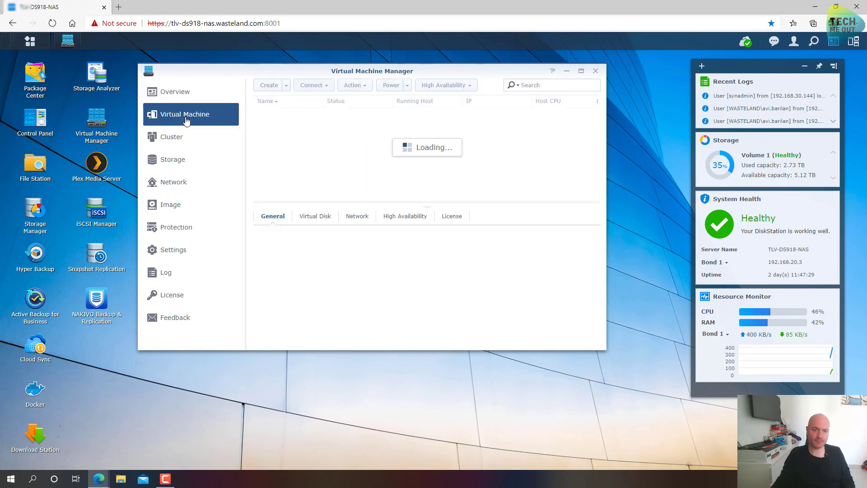
# Open the Create Virtual Machine wizard with Microsoft Windows as the operating system.
pyautogui.click(267, 85)
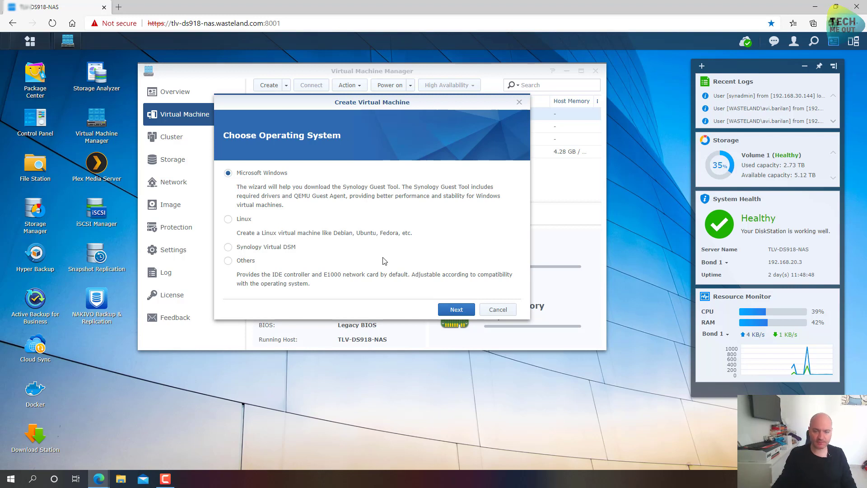
# Keep the 5.12 TB volume and name the VM WIN10-1 with 4 CPUs and 4 GB memory.
pyautogui.click(455, 309)
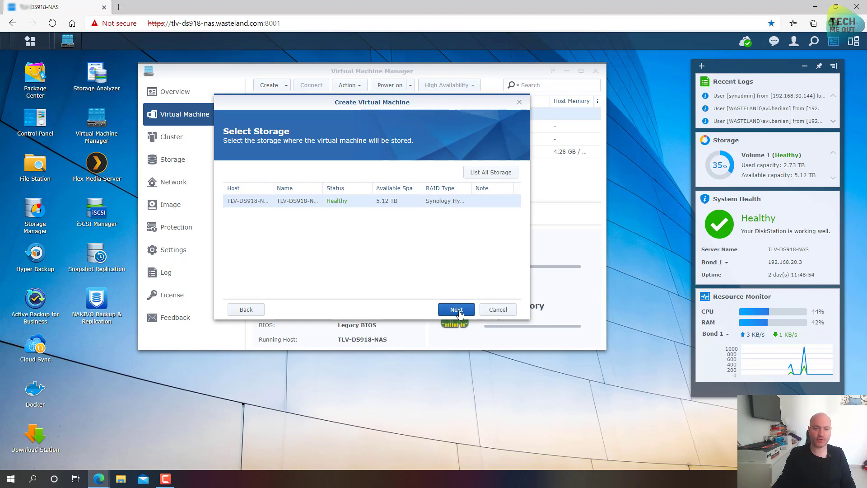
pyautogui.click(456, 310)
pyautogui.click(346, 173)
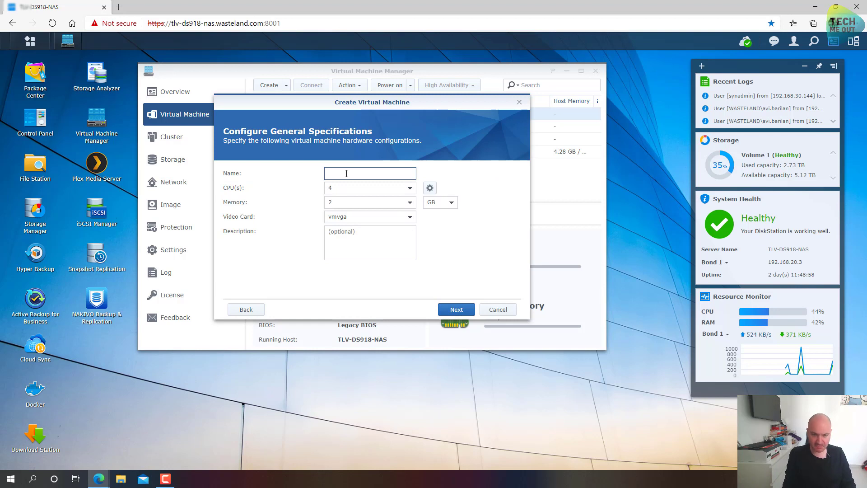
pyautogui.write('WIN10-1')
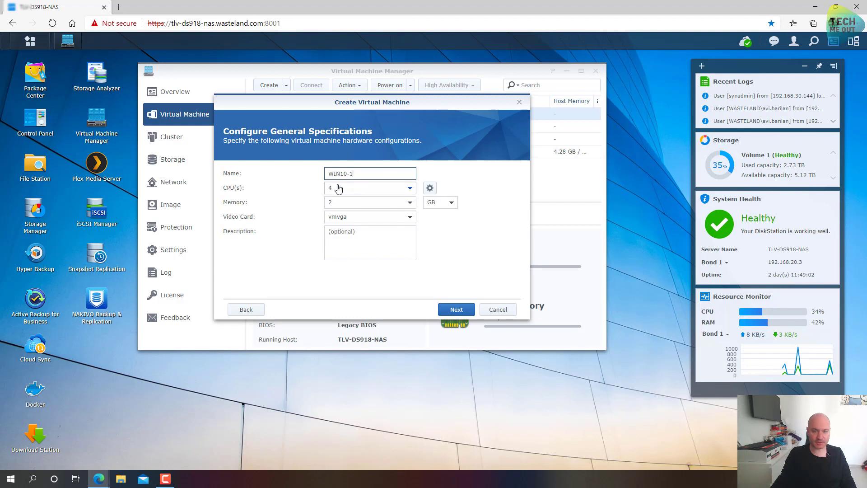
pyautogui.click(410, 202)
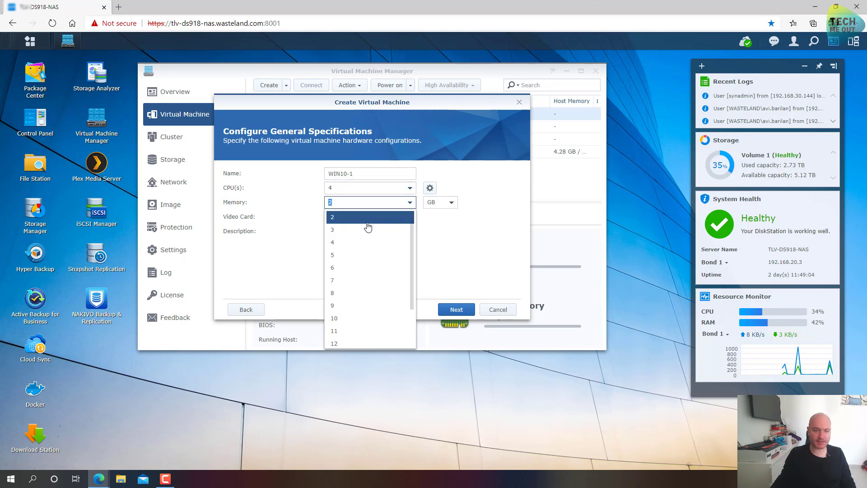
pyautogui.click(363, 242)
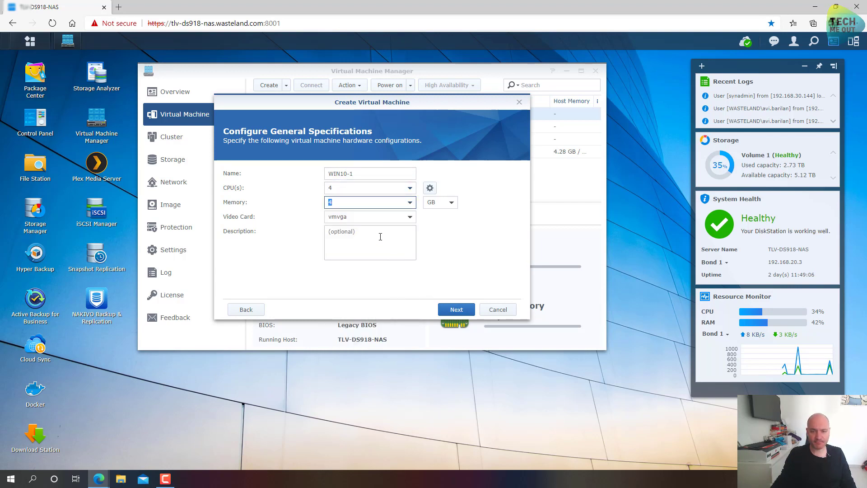
pyautogui.click(456, 309)
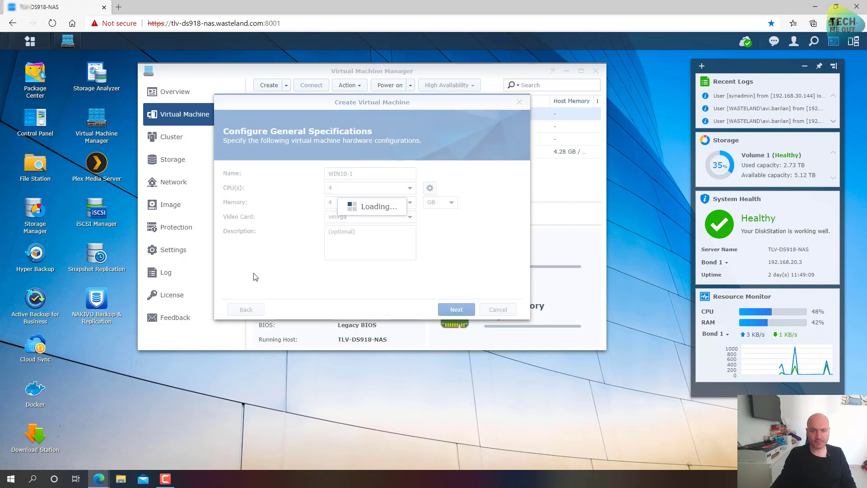
pyautogui.click(363, 175)
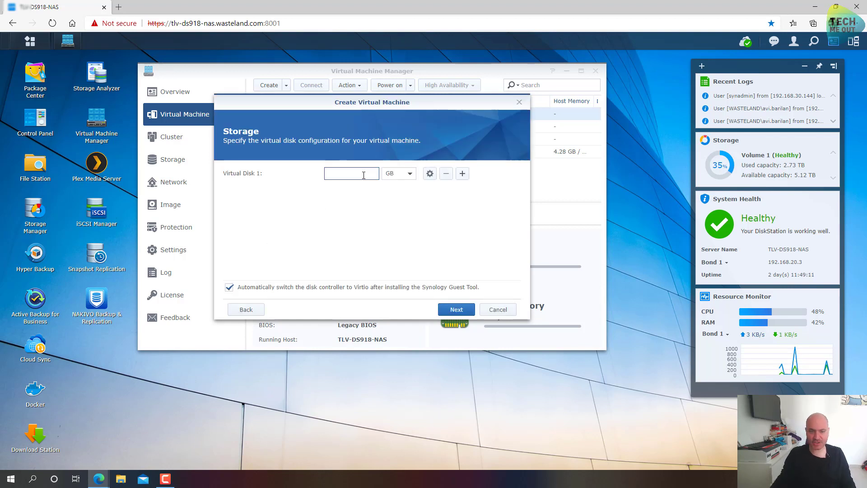
# Make Virtual Disk 1 60 GB on a VirtIO SCSI controller with Space Reclamation enabled.
pyautogui.write('60')
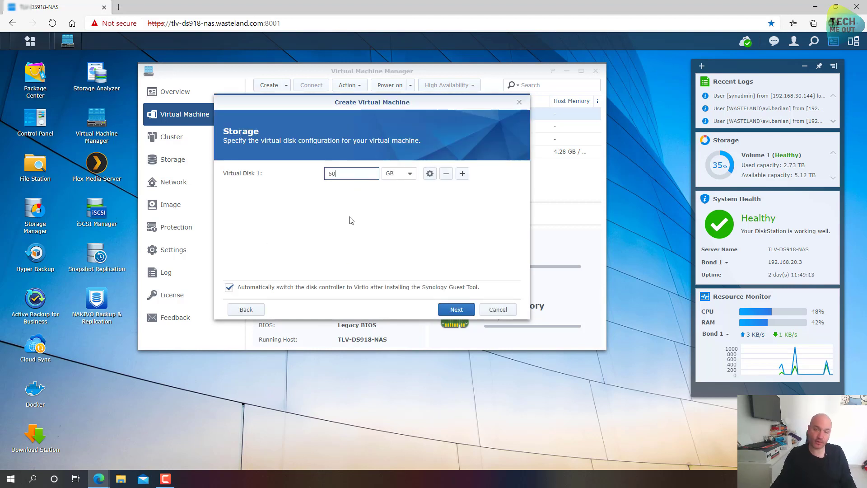
pyautogui.click(429, 174)
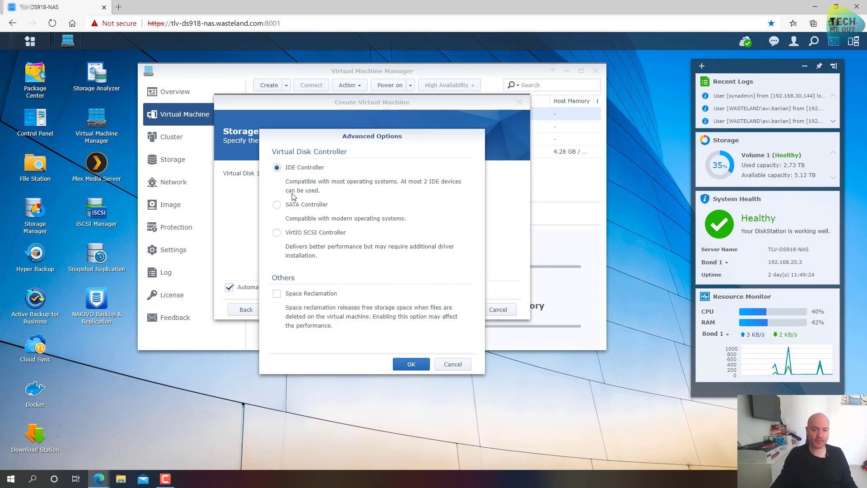
pyautogui.click(300, 234)
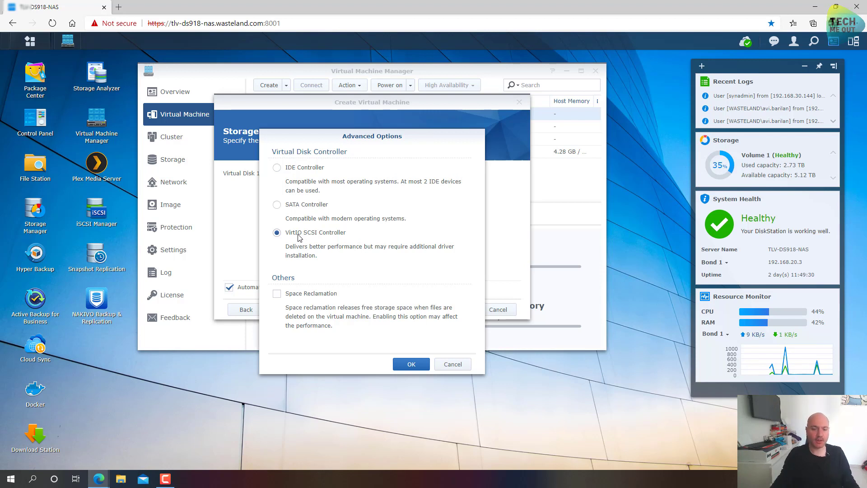
pyautogui.click(310, 296)
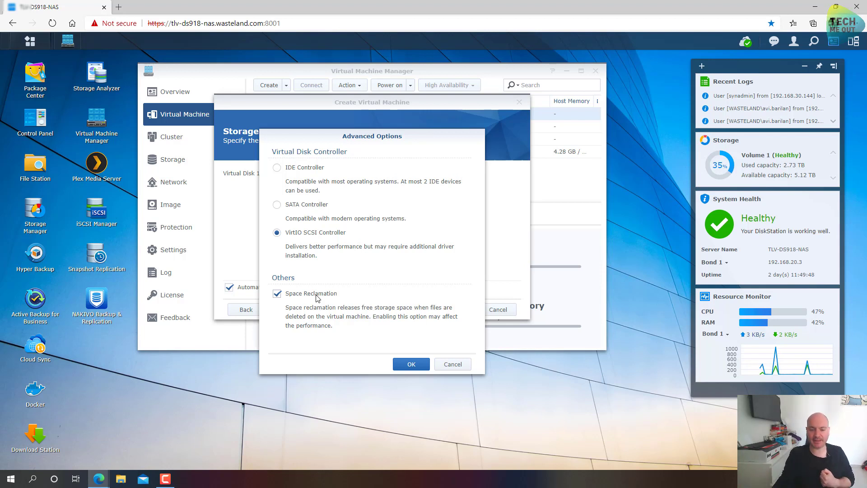
pyautogui.click(409, 366)
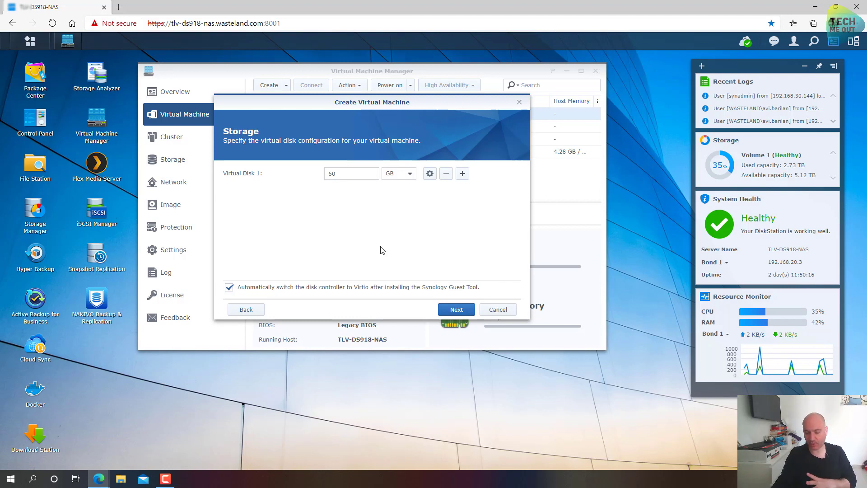
# Connect the VM to the IOT network using a virtio network adapter model.
pyautogui.click(456, 310)
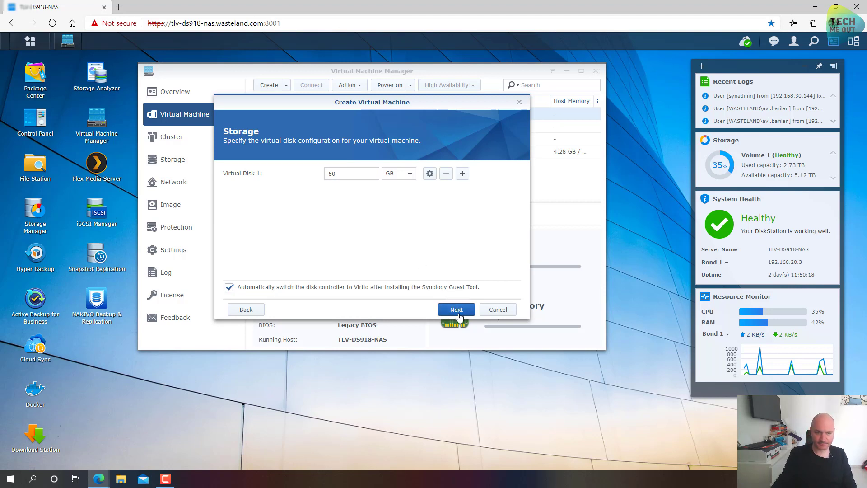
pyautogui.click(366, 177)
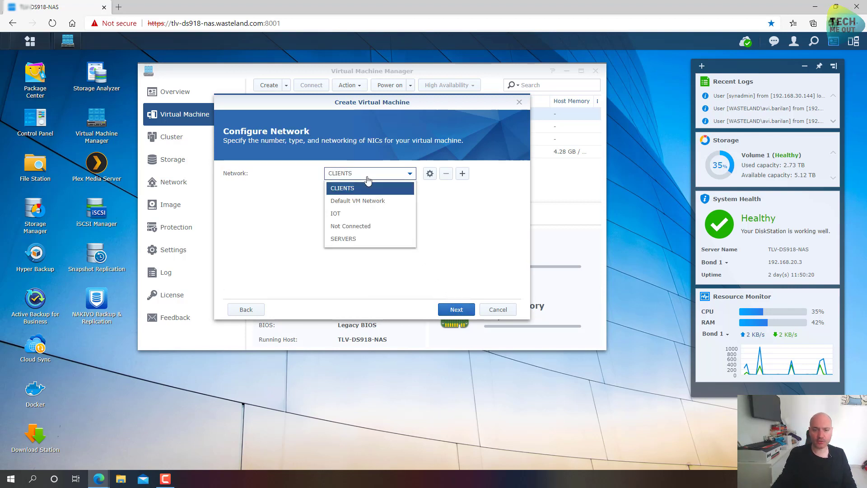
pyautogui.click(355, 213)
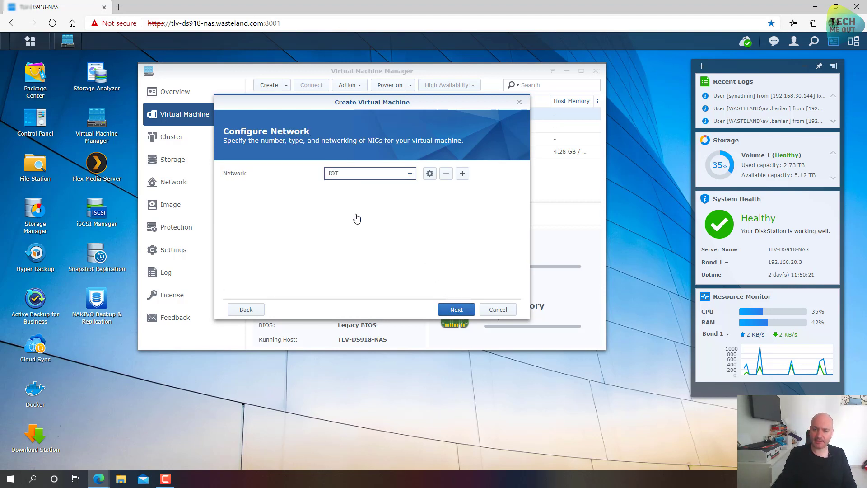
pyautogui.click(429, 177)
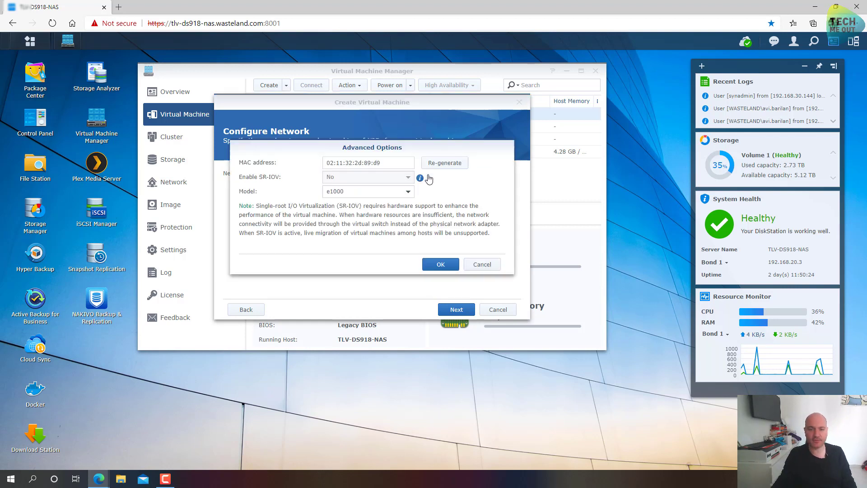
pyautogui.click(408, 192)
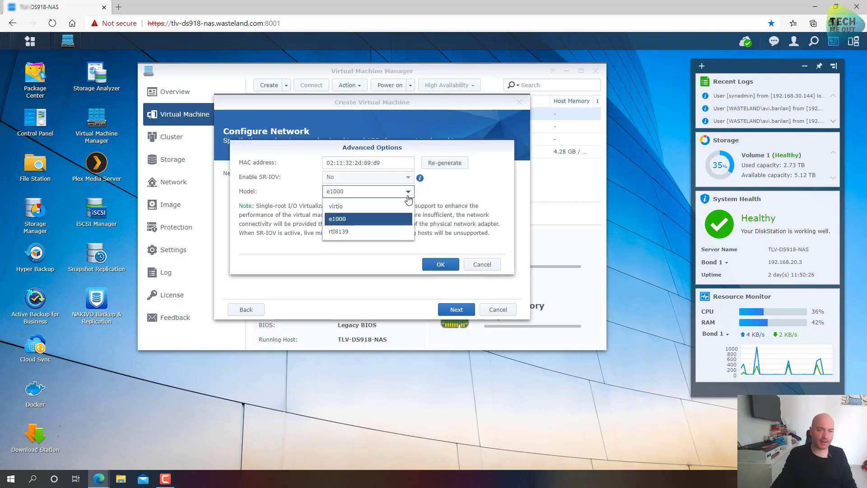
pyautogui.click(388, 207)
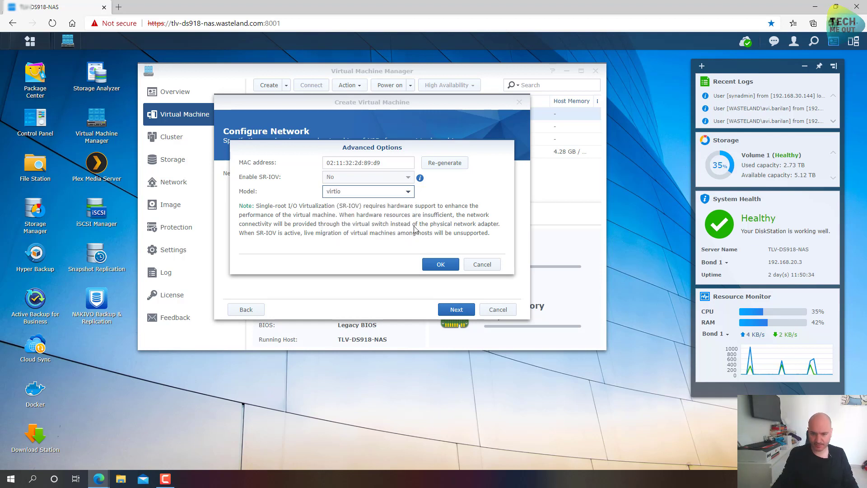
pyautogui.click(440, 265)
pyautogui.click(456, 309)
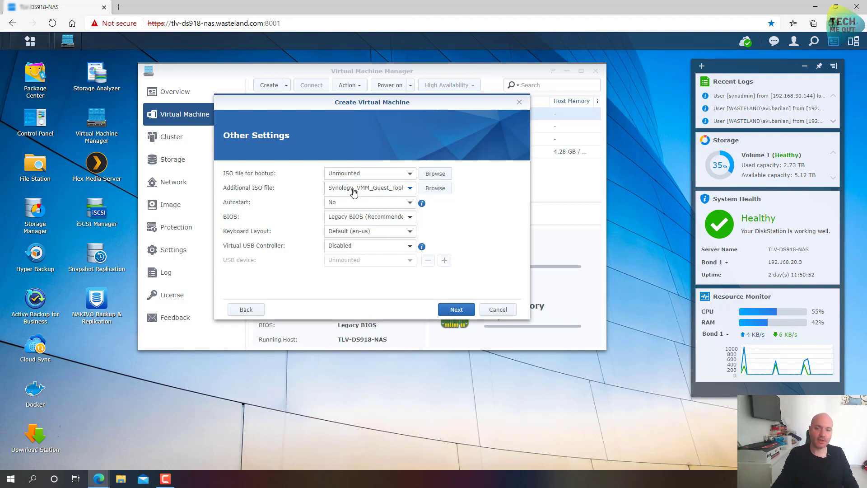
# Set the boot ISO to the Windows 10 1903 image in Data Center/ISO Central/VL ISO.
pyautogui.click(432, 175)
pyautogui.click(265, 170)
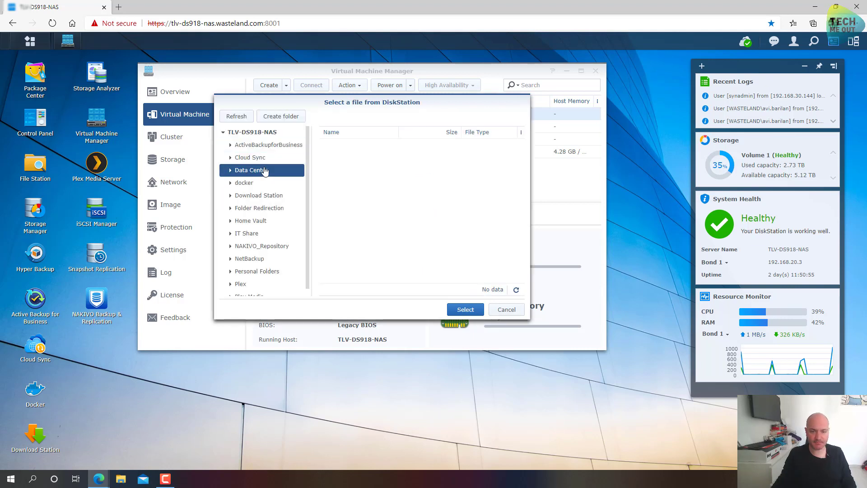
pyautogui.doubleClick(343, 205)
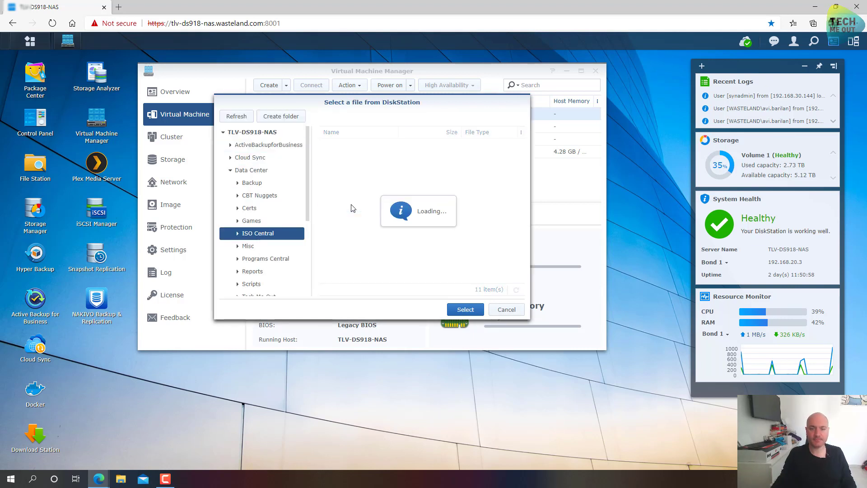
pyautogui.doubleClick(346, 186)
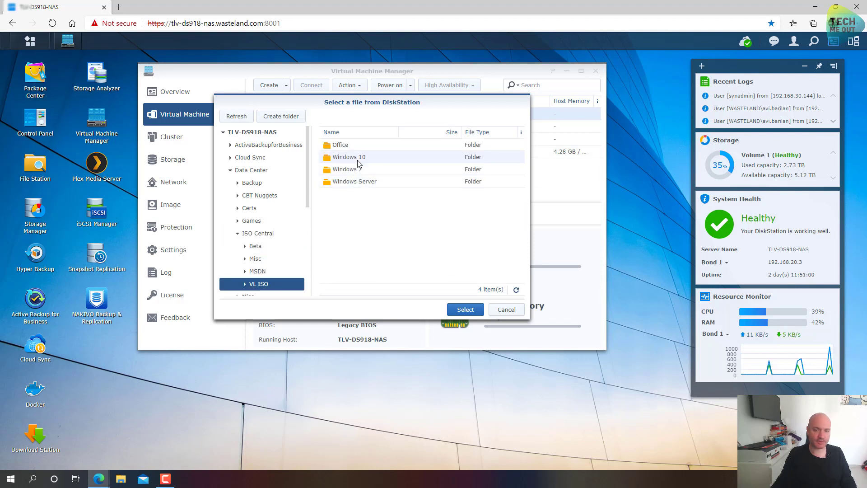
pyautogui.doubleClick(359, 161)
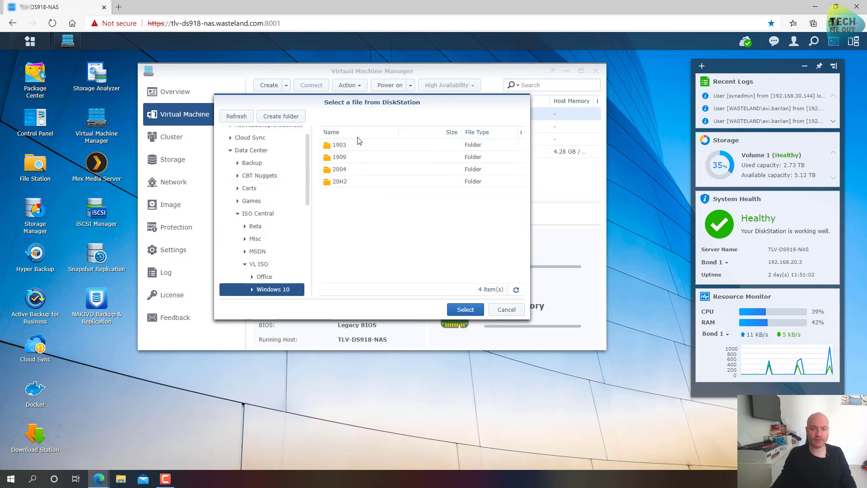
pyautogui.doubleClick(360, 150)
pyautogui.doubleClick(360, 146)
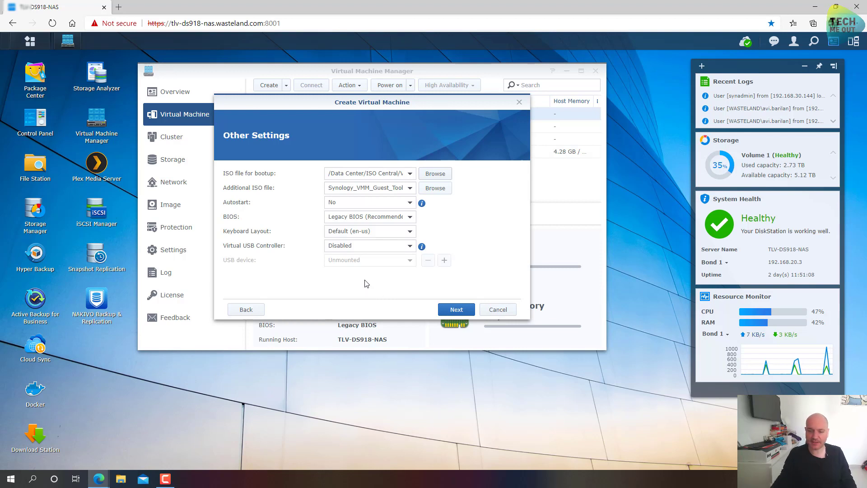
pyautogui.click(457, 312)
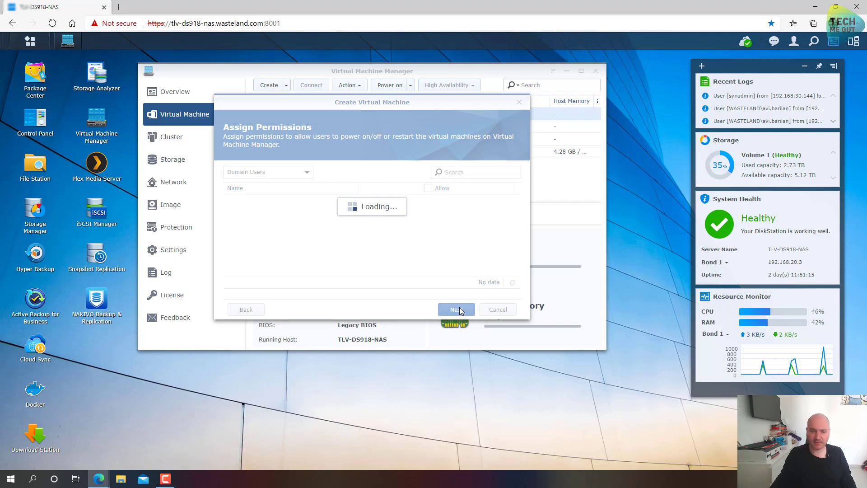
# Apply the summary to create WIN10-1, power it on, and open WIN10-2's console.
pyautogui.click(460, 308)
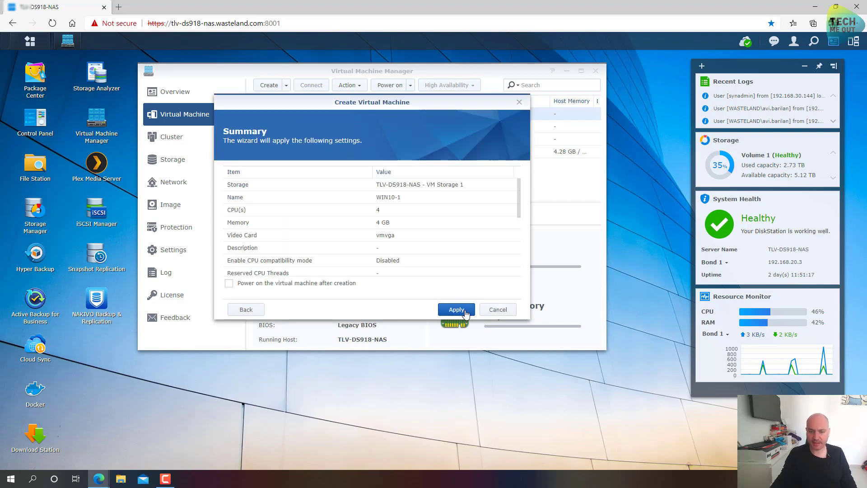
pyautogui.click(464, 311)
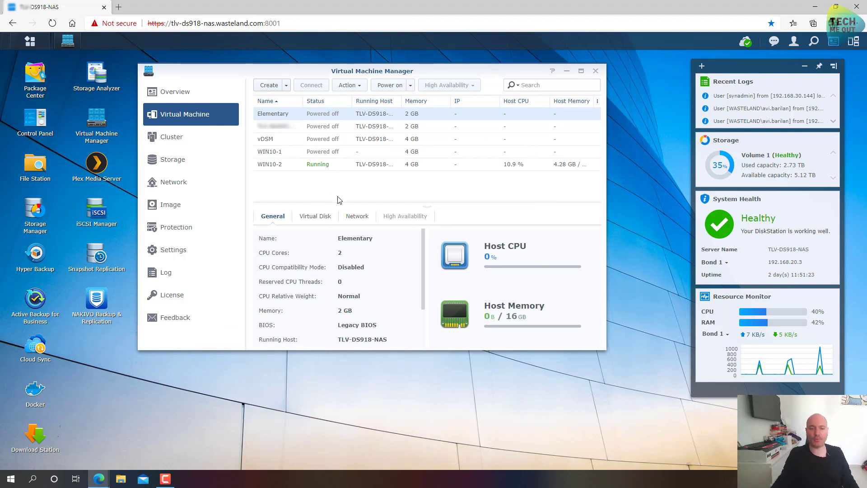
pyautogui.click(280, 152)
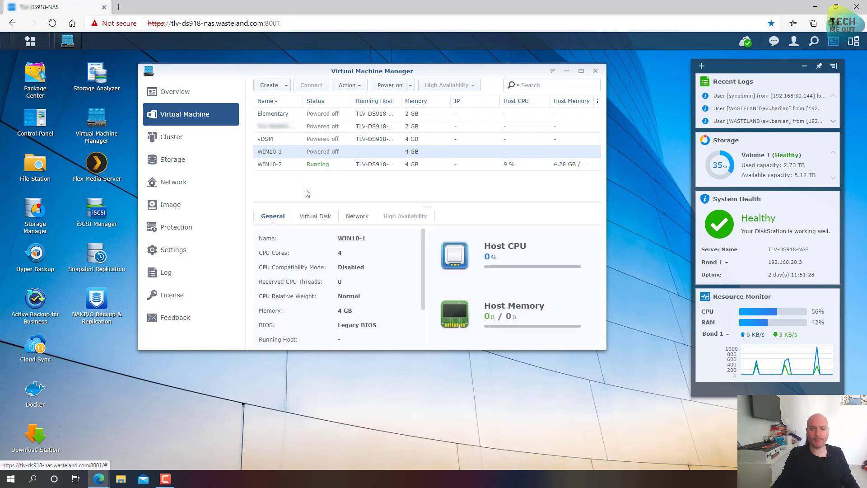
pyautogui.click(390, 85)
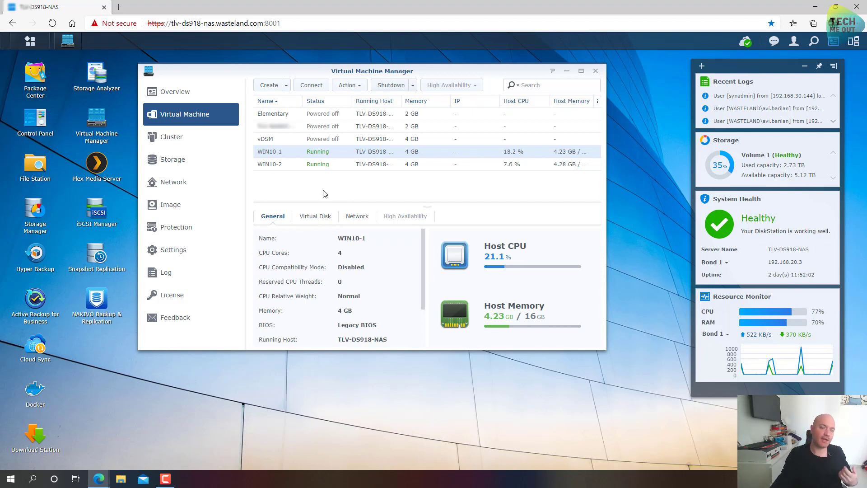
pyautogui.click(291, 167)
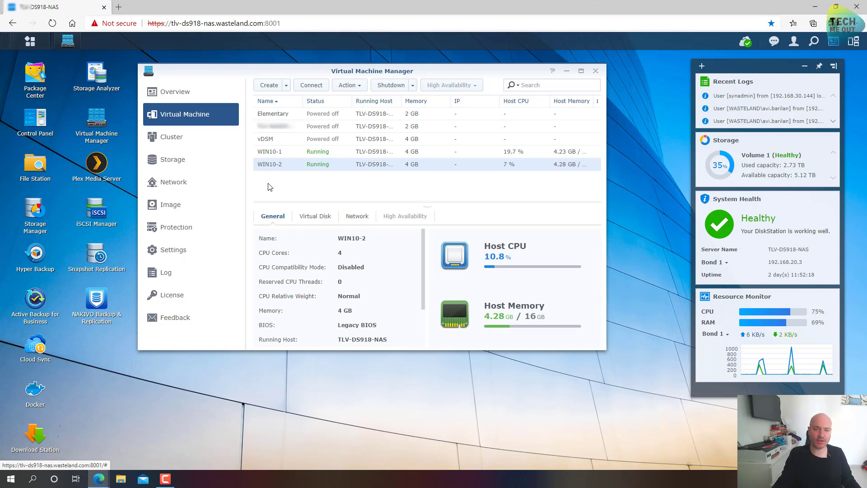
pyautogui.click(310, 85)
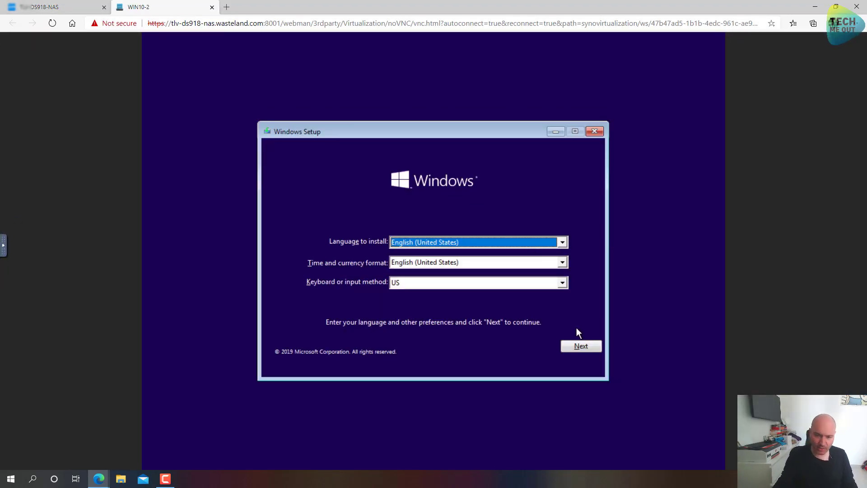
# Begin installation with the US English defaults and select the Windows 10 Enterprise edition.
pyautogui.click(585, 347)
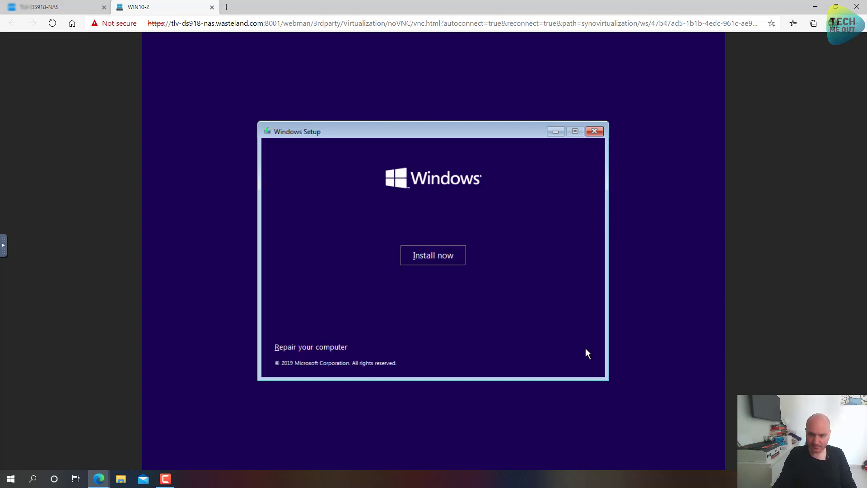
pyautogui.click(433, 256)
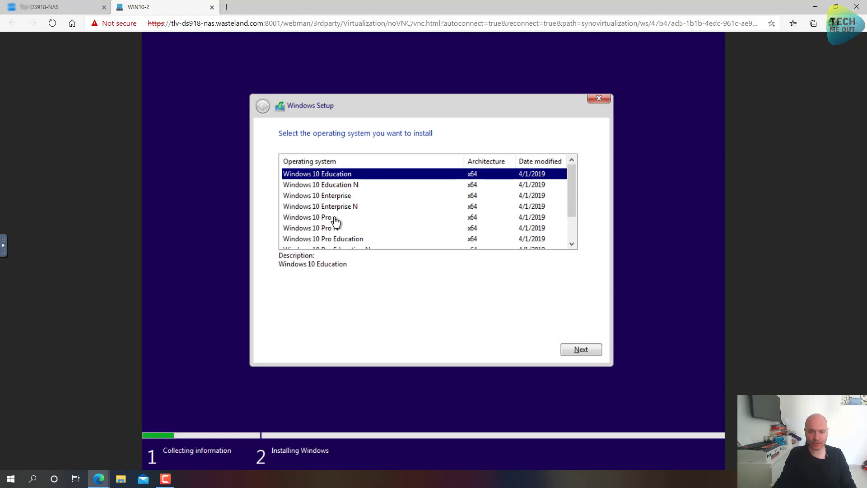
pyautogui.click(324, 195)
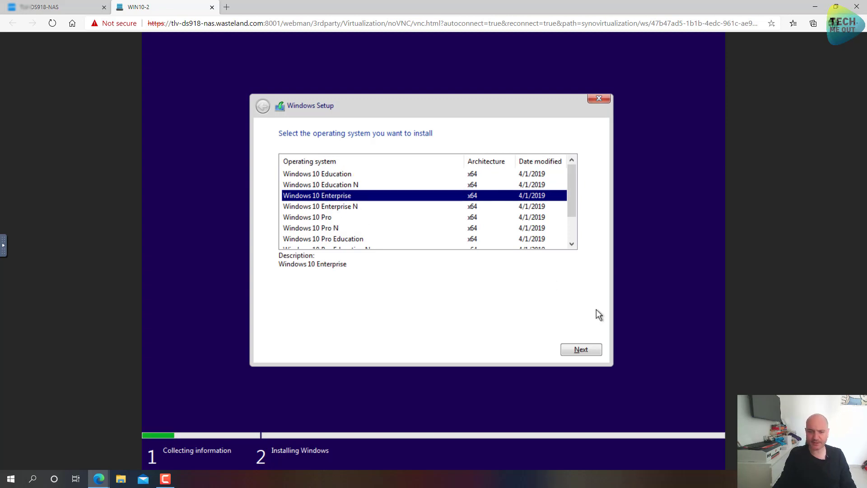
pyautogui.click(591, 353)
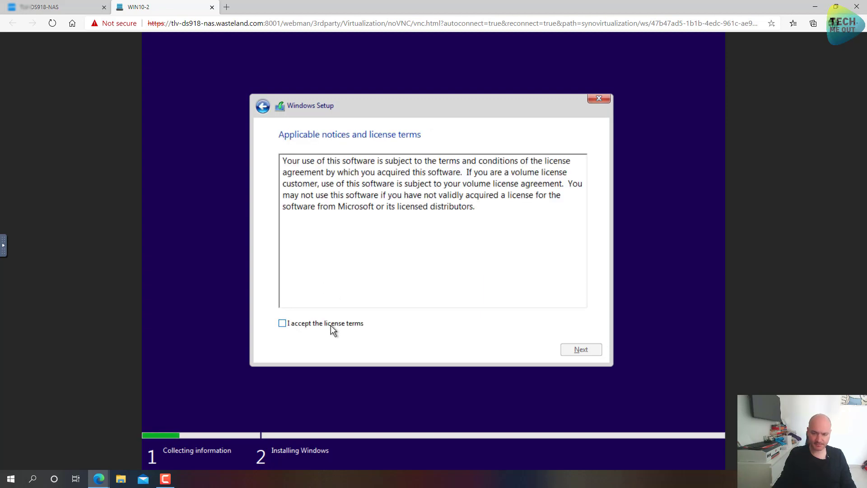
# Accept the license terms and choose Custom: Install Windows only (advanced).
pyautogui.click(330, 325)
pyautogui.click(580, 352)
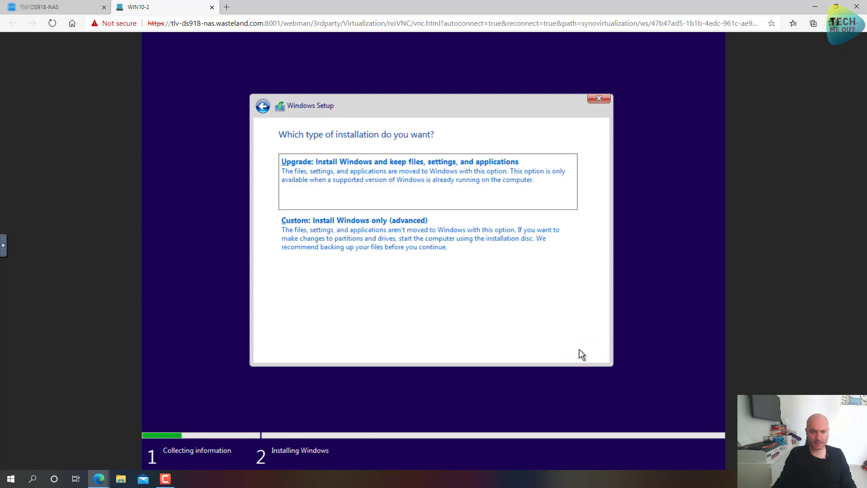
pyautogui.click(341, 243)
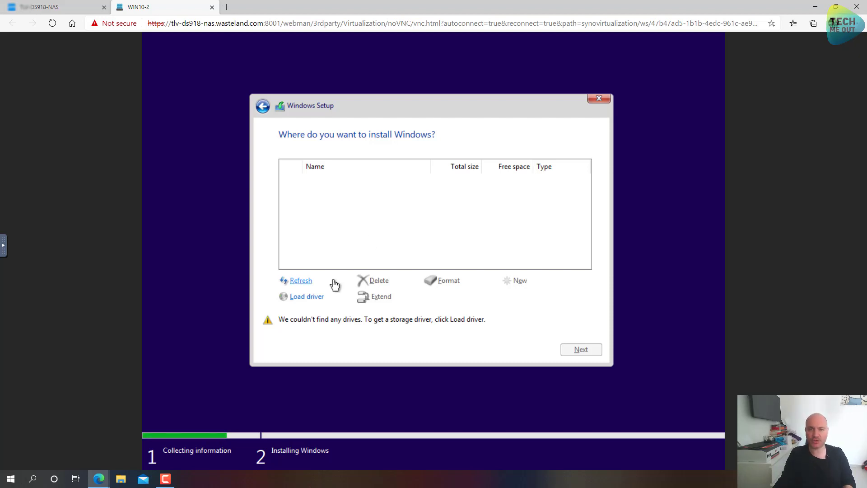
# Load the Red Hat VirtIO SCSI driver from E:\Windows_Virtio_SCSI_Driver\Windows_10\amd64.
pyautogui.click(314, 300)
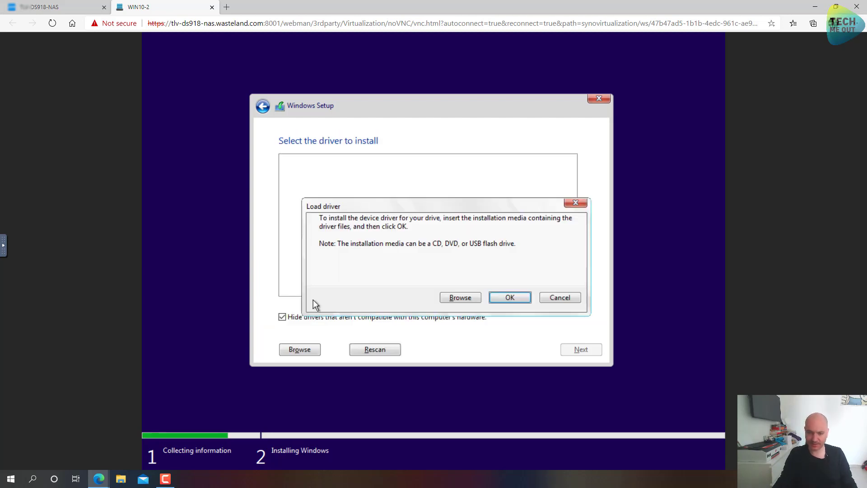
pyautogui.click(459, 298)
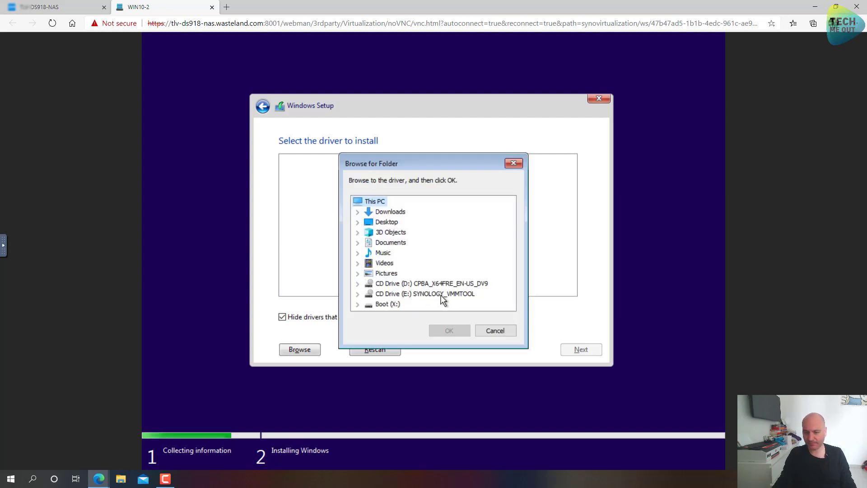
pyautogui.doubleClick(426, 293)
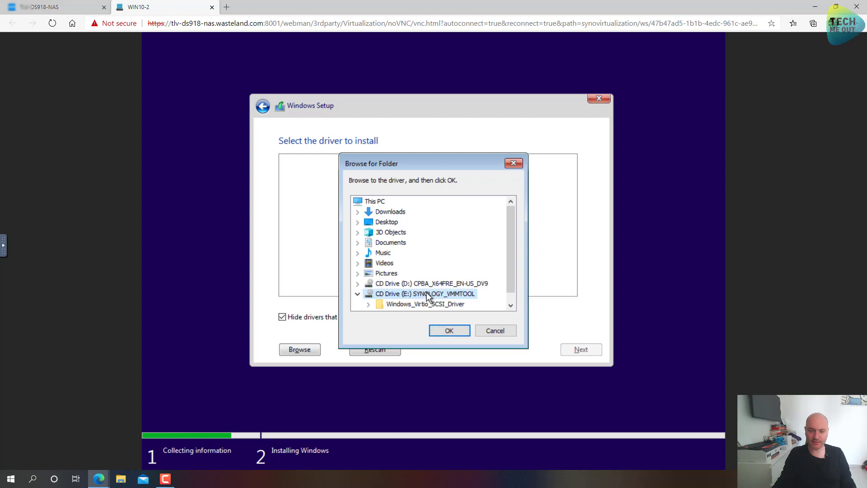
pyautogui.click(426, 293)
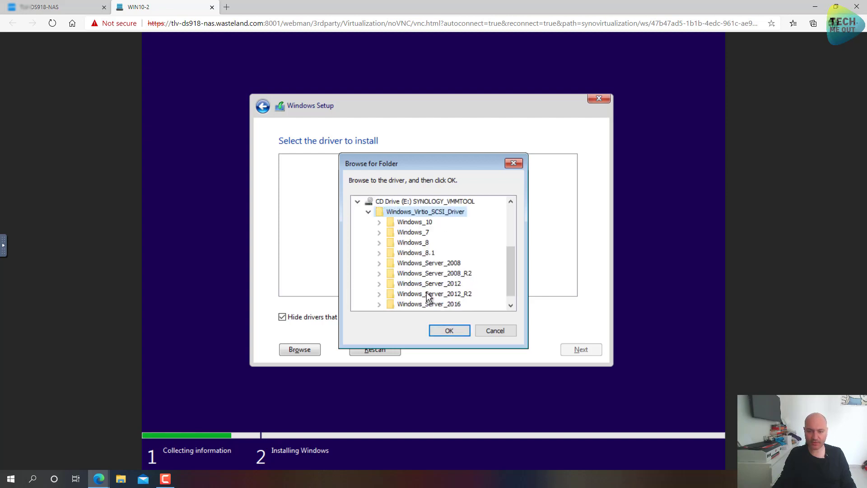
pyautogui.doubleClick(411, 222)
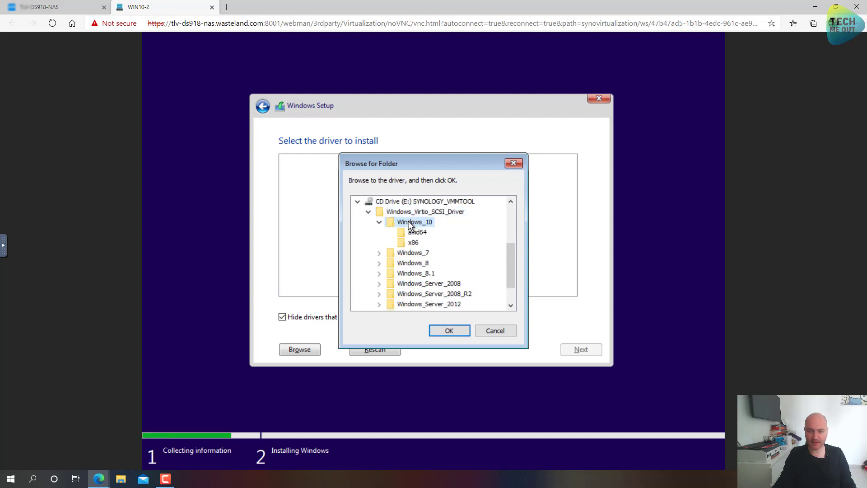
pyautogui.click(416, 232)
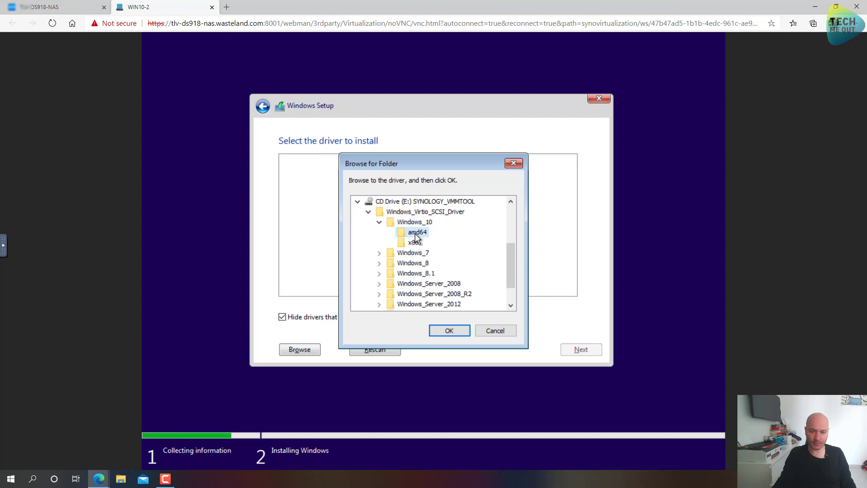
pyautogui.click(447, 331)
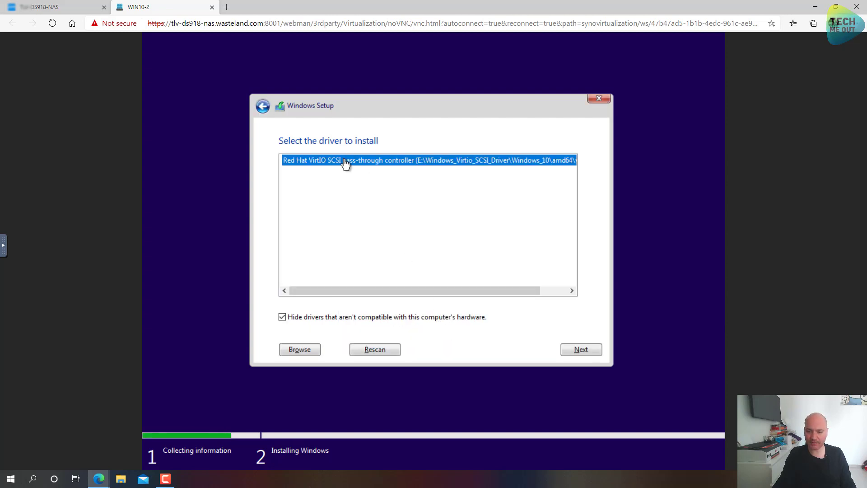
pyautogui.click(581, 349)
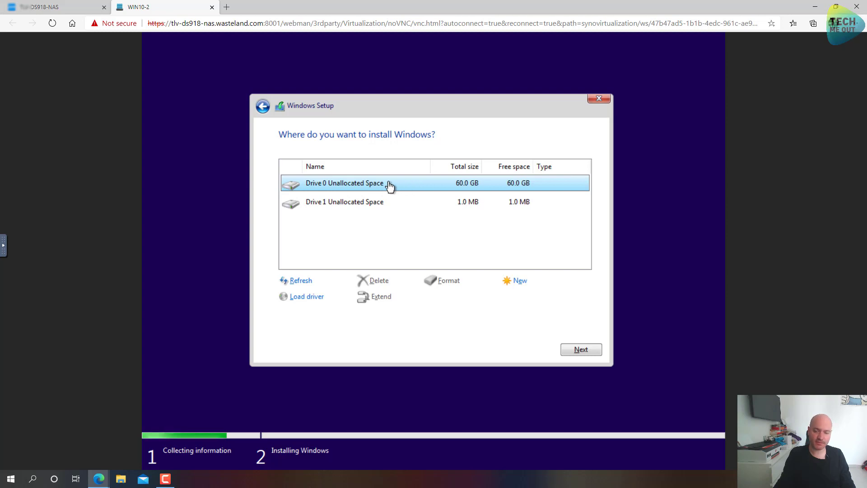
# Install Windows 10 onto the 60 GB Drive 0 unallocated space.
pyautogui.click(586, 352)
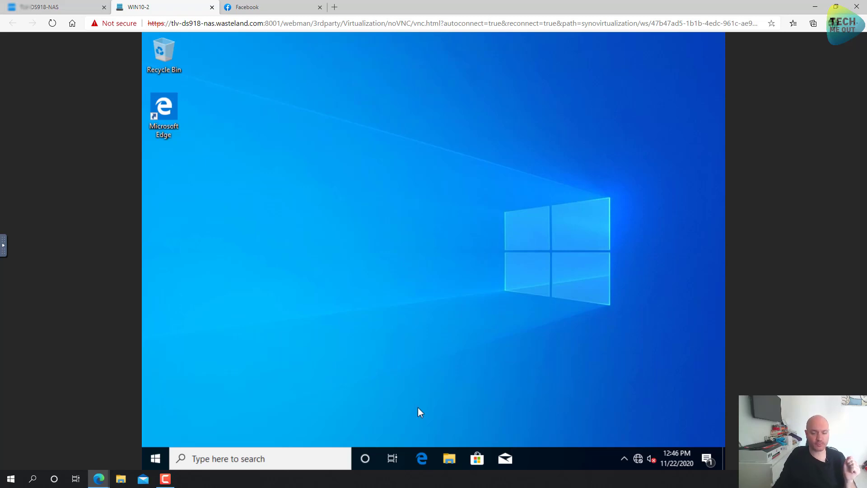
# Run Synology_VMM_Guest_Tool from CD Drive (E:) SYNOLOGY_VMMTOOL in File Explorer.
pyautogui.click(449, 459)
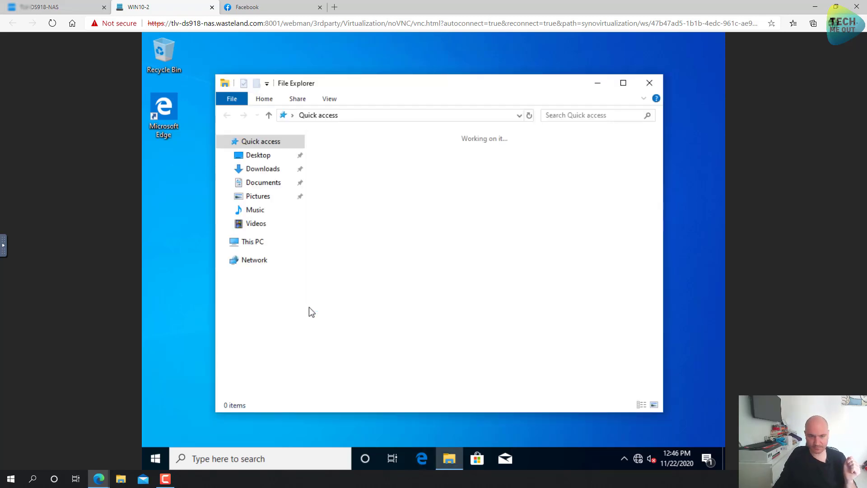
pyautogui.click(257, 244)
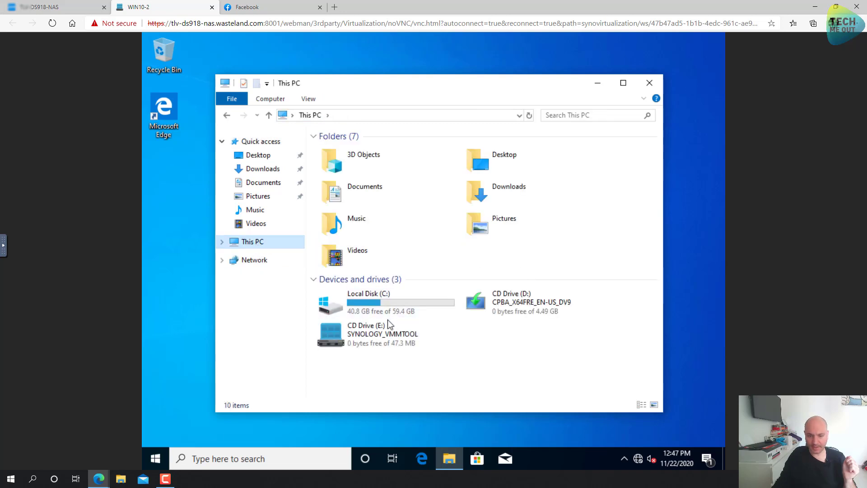
pyautogui.click(384, 334)
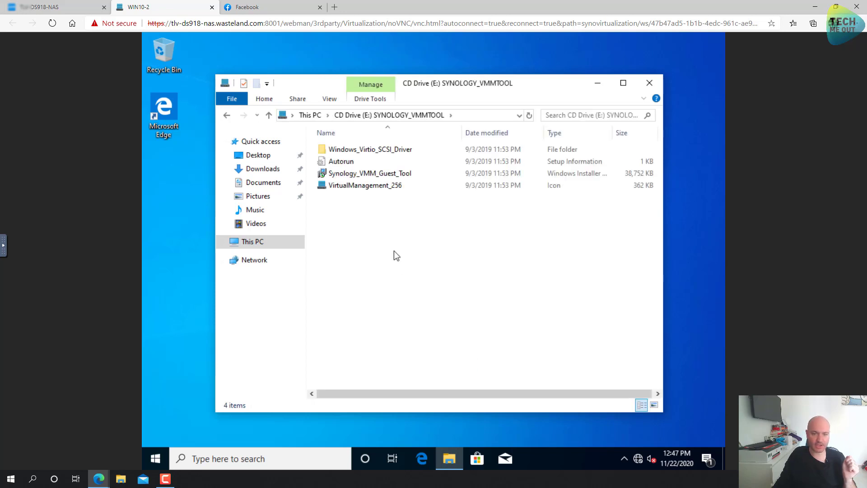
pyautogui.doubleClick(353, 176)
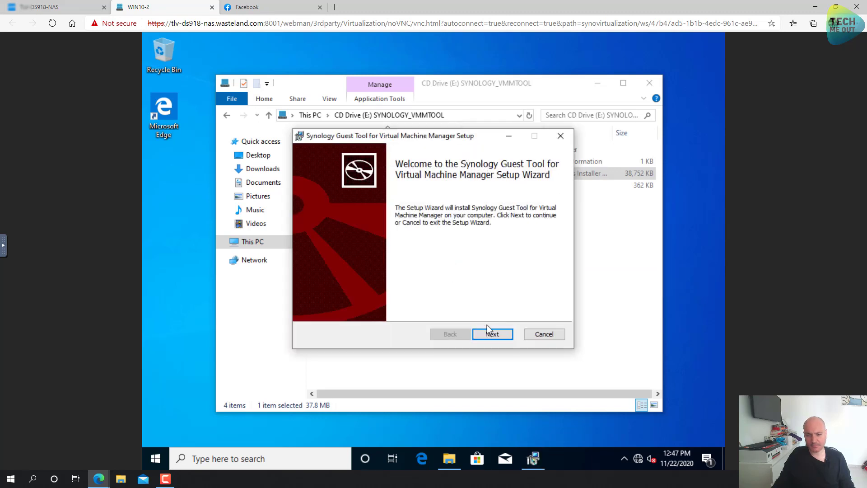
# Accept the Guest Tool licence, install it to the default folder, and close the Facebook tab.
pyautogui.click(495, 333)
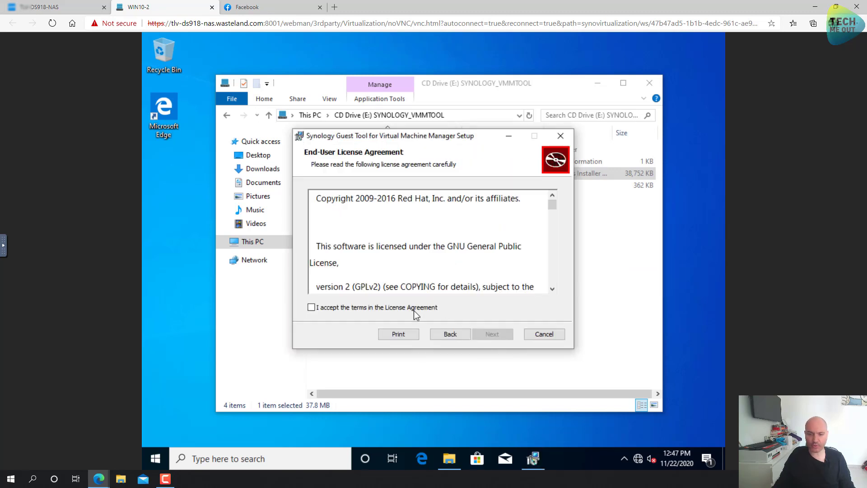
pyautogui.click(414, 309)
pyautogui.click(494, 336)
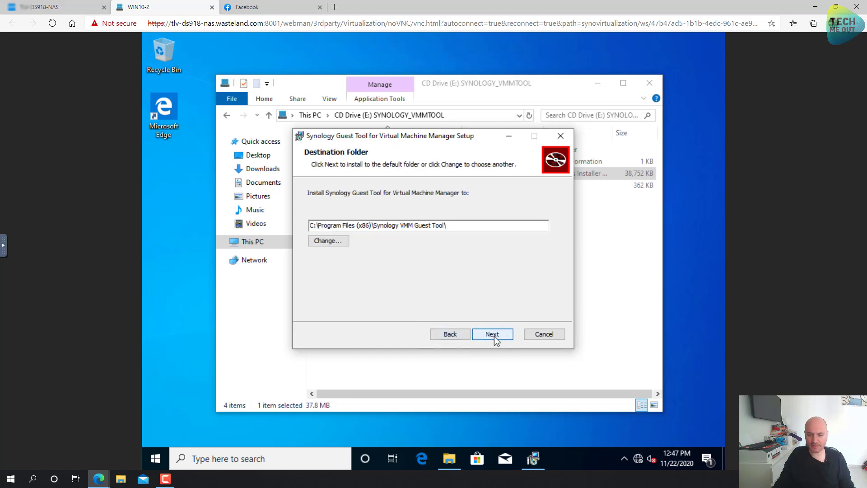
pyautogui.click(494, 335)
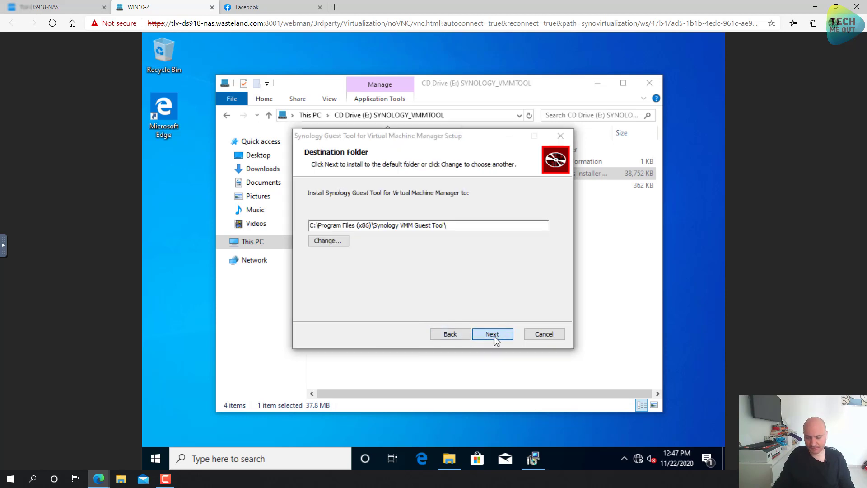
pyautogui.click(494, 336)
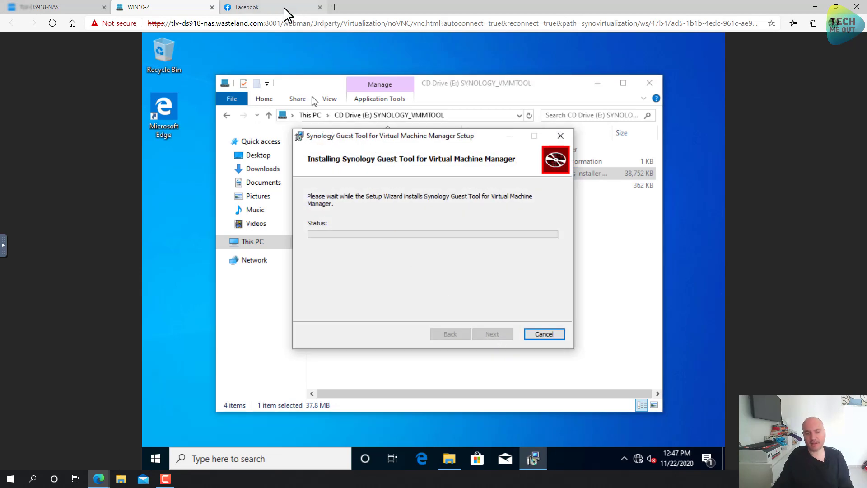
pyautogui.click(320, 7)
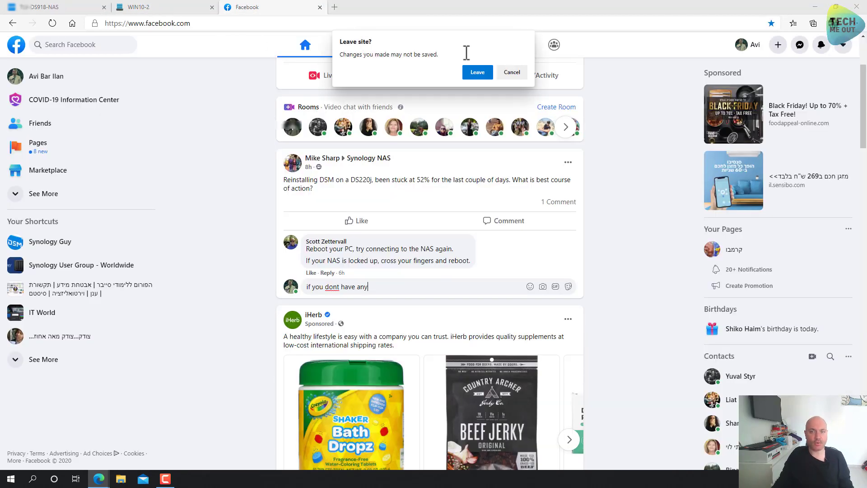
pyautogui.click(477, 72)
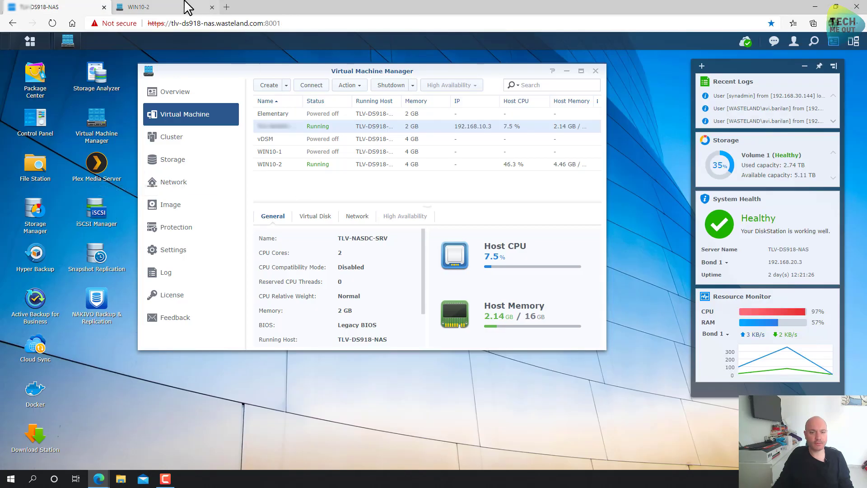
# Approve the Guest Tool's User Account Control prompt in WIN10-2, then return to DS918-NAS.
pyautogui.click(186, 7)
pyautogui.click(376, 323)
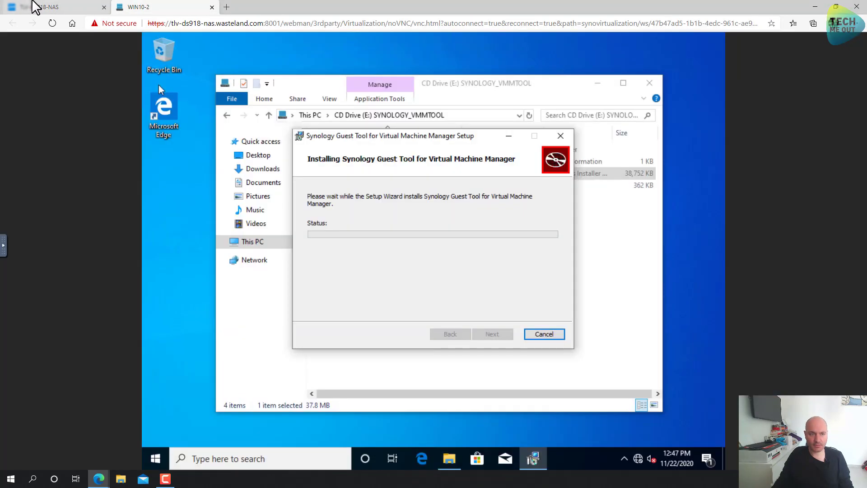
pyautogui.click(32, 7)
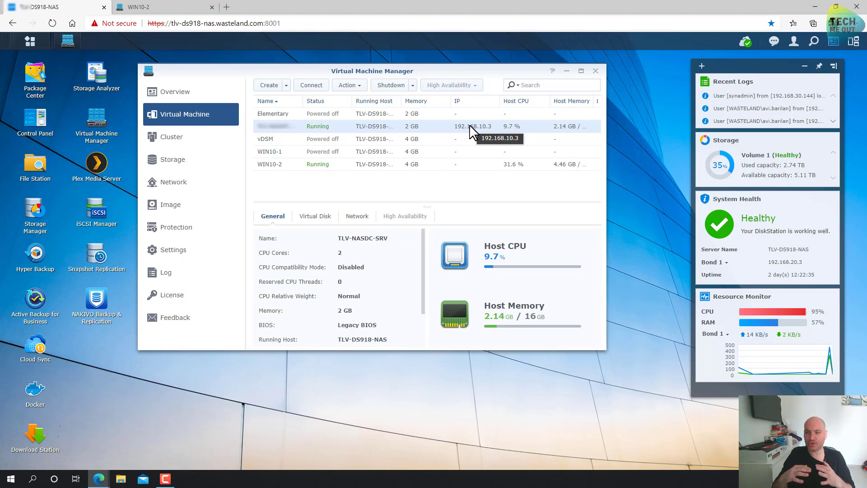
# Allow the Red Hat VirtIO Serial Driver to install from the Windows Security prompt.
pyautogui.click(171, 8)
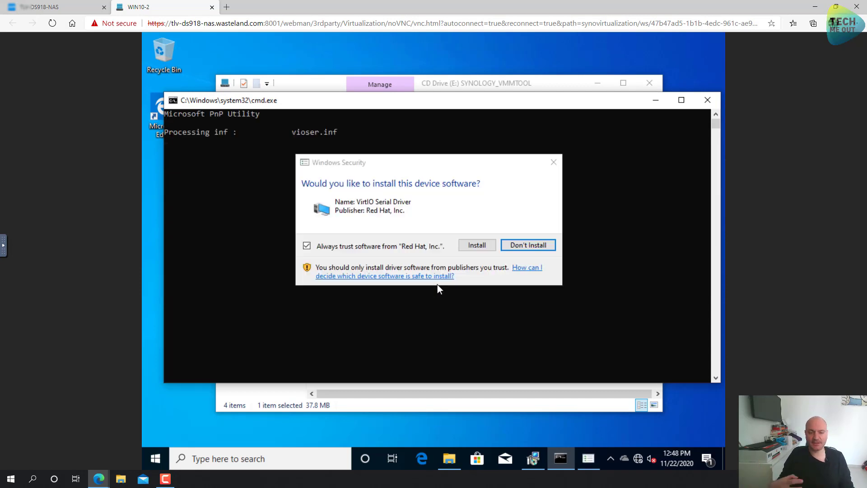
pyautogui.click(483, 247)
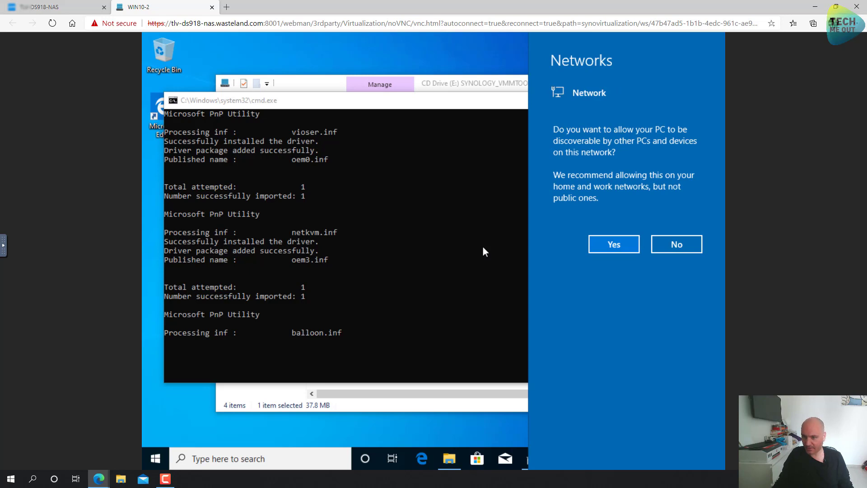
# Make the Windows VM discoverable on the network.
pyautogui.click(605, 245)
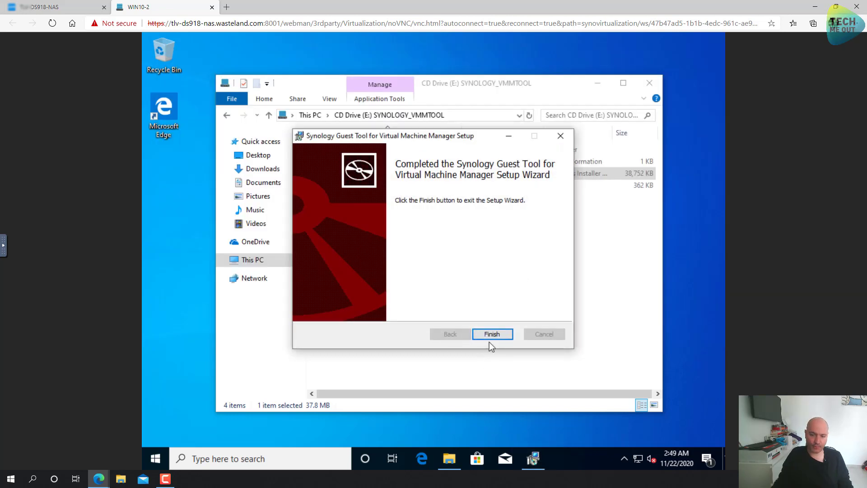
# Close the completed Guest Tool wizard and restart the VM to apply its changes.
pyautogui.click(492, 335)
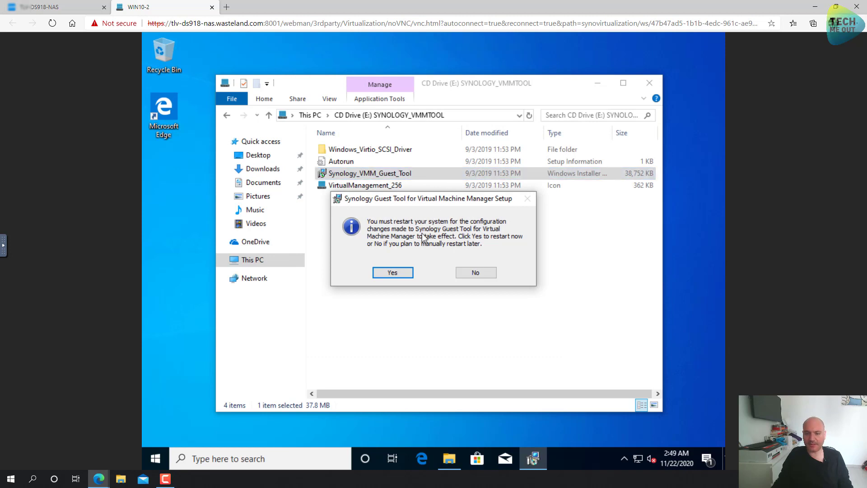
pyautogui.click(391, 273)
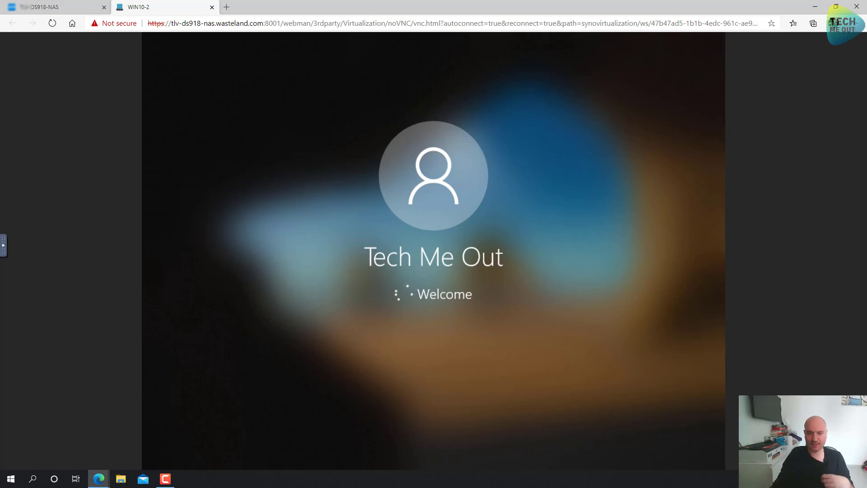
# Check the DS918-NAS virtual machine list, then return to the WIN10-2 desktop.
pyautogui.click(74, 8)
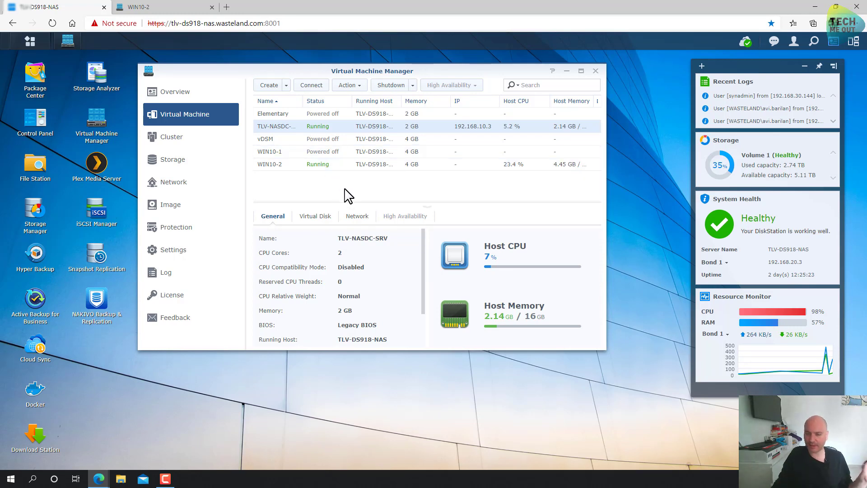
pyautogui.click(151, 8)
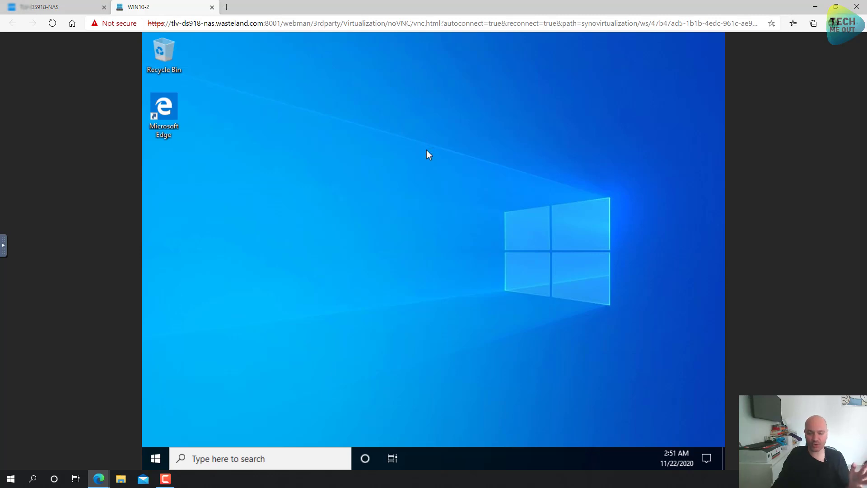